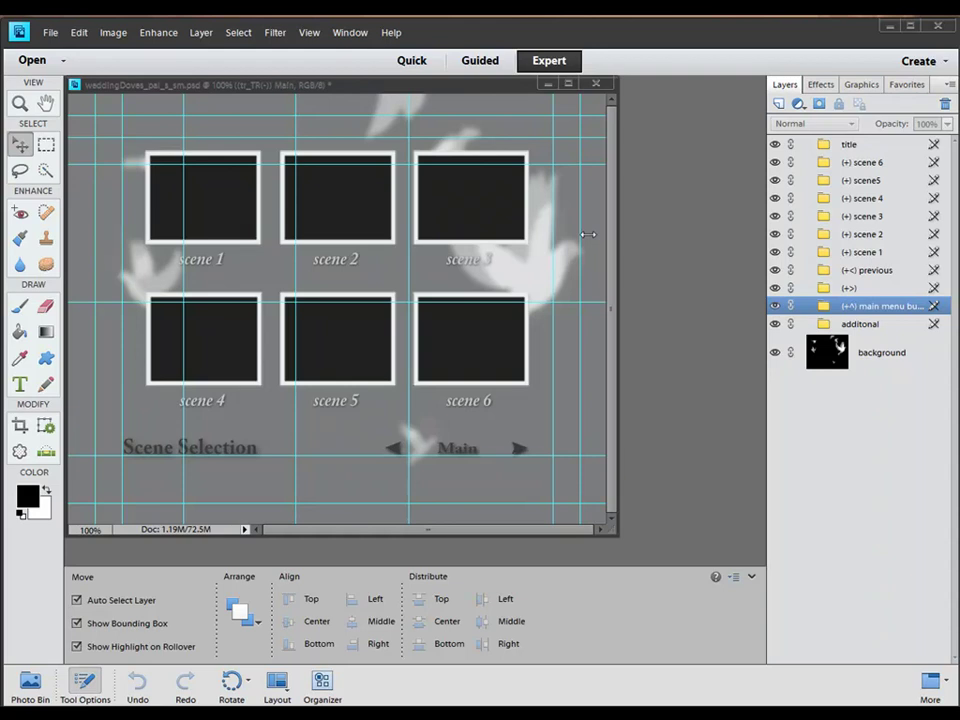
Hide the guides, then preview and delete the 'additonal' layer group
{"action": "key", "text": "ctrl+semicolon"}
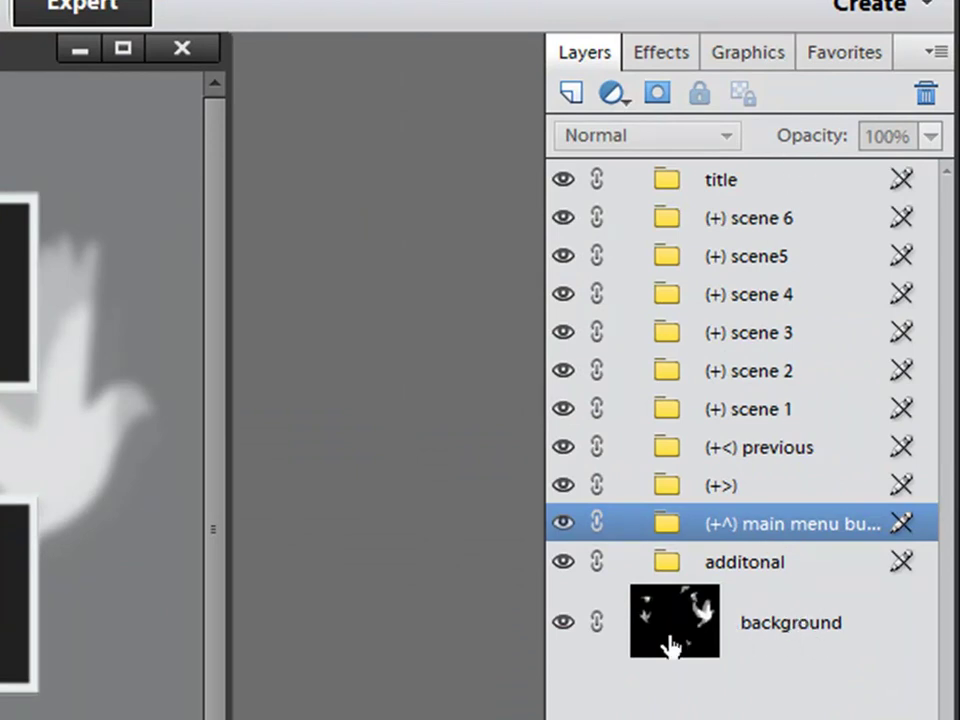
{"action": "left_click", "coordinate": [788, 567]}
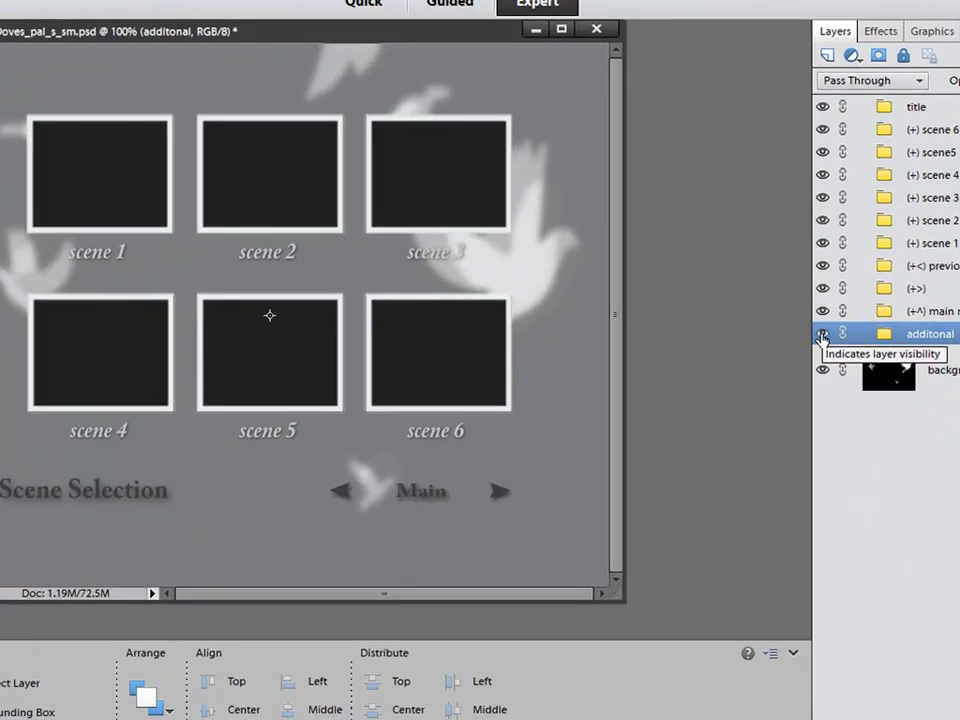
{"action": "left_click", "coordinate": [822, 334]}
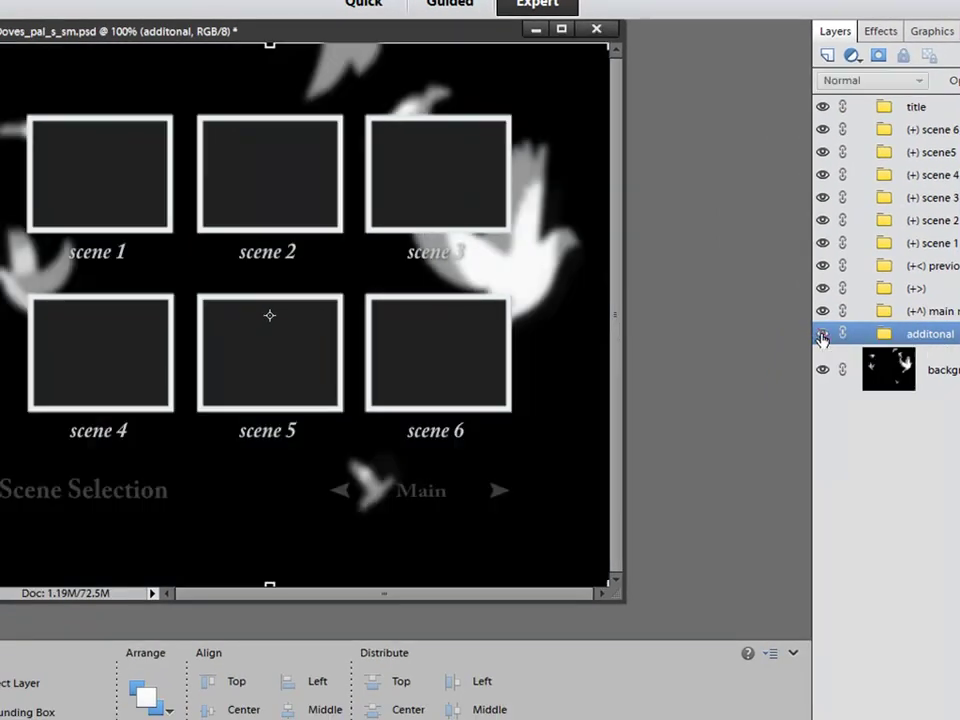
{"action": "left_click", "coordinate": [822, 334]}
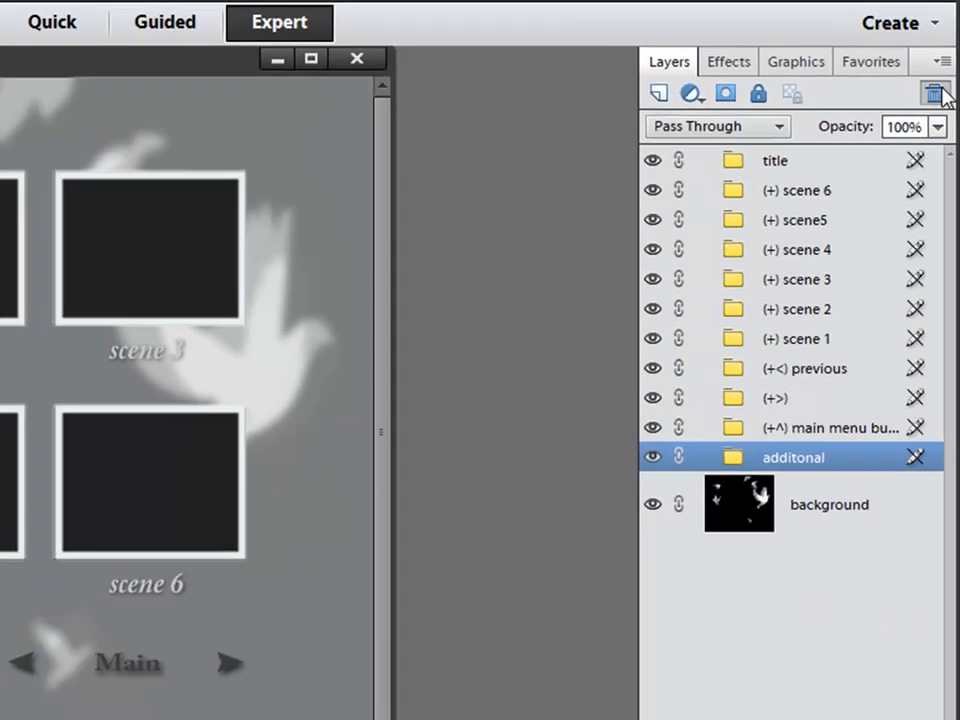
{"action": "left_click", "coordinate": [929, 113]}
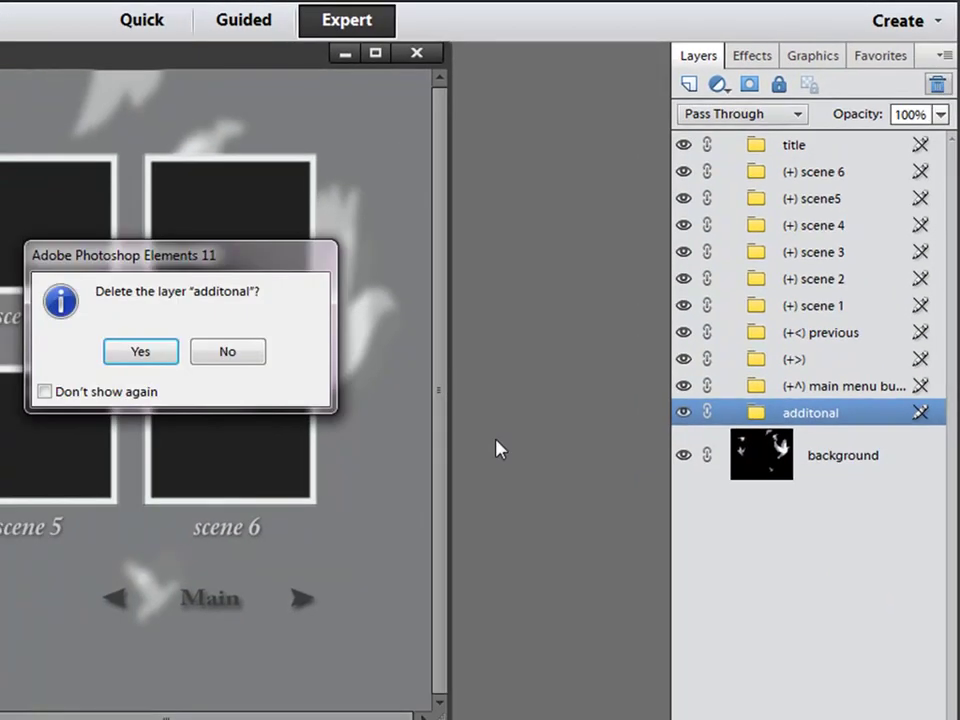
{"action": "left_click", "coordinate": [152, 352]}
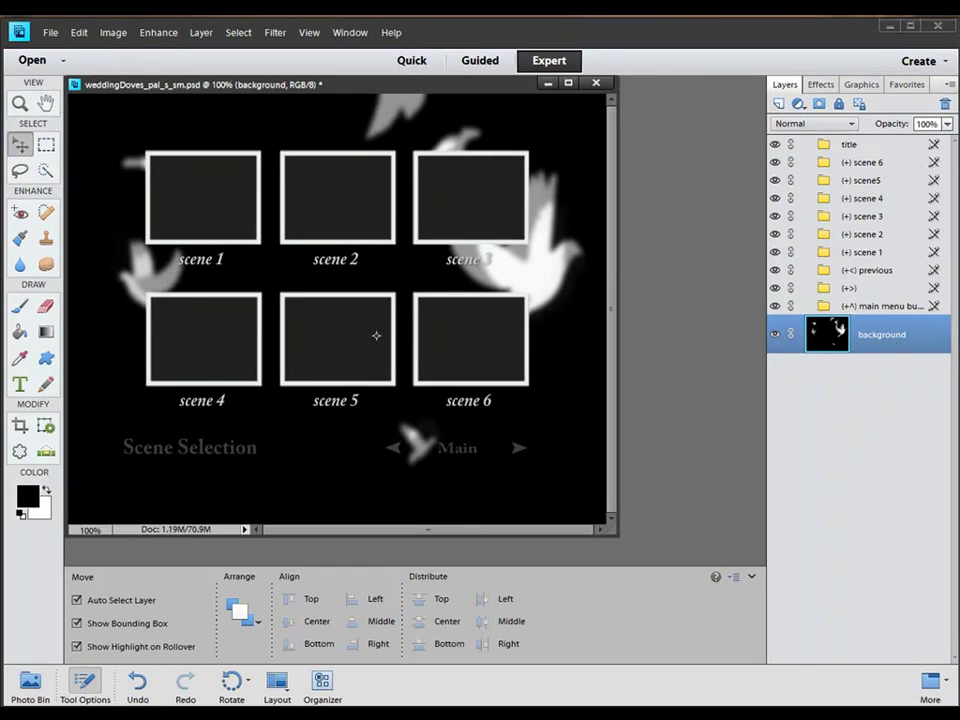
Bring the HOMEMADE_PIE photo forward and check its Image Size without changing it
{"action": "left_click", "coordinate": [30, 688]}
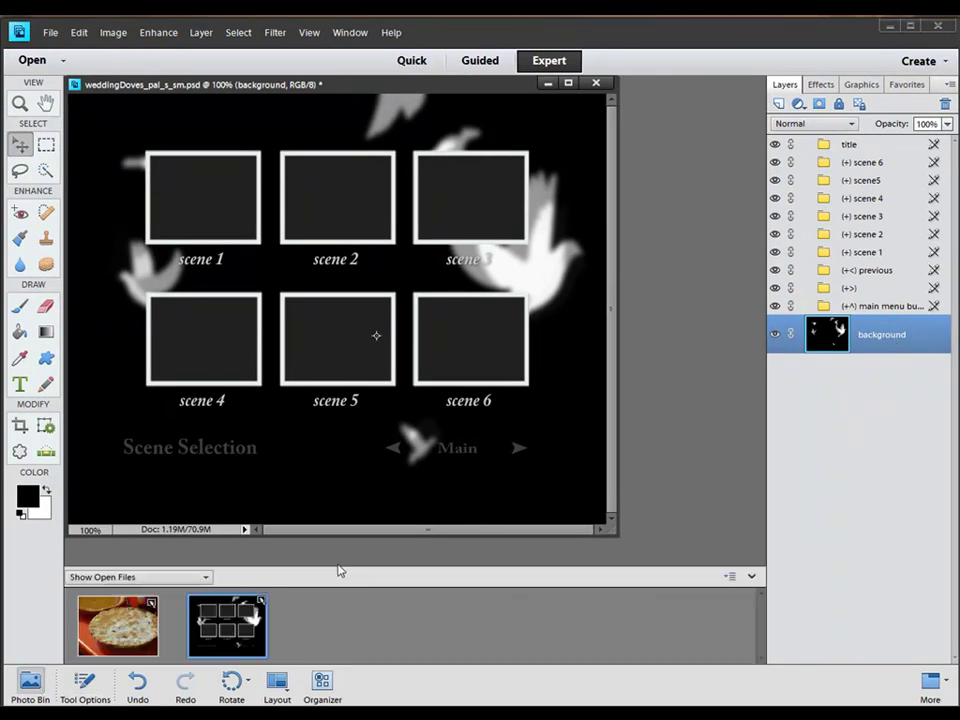
{"action": "left_click", "coordinate": [137, 632]}
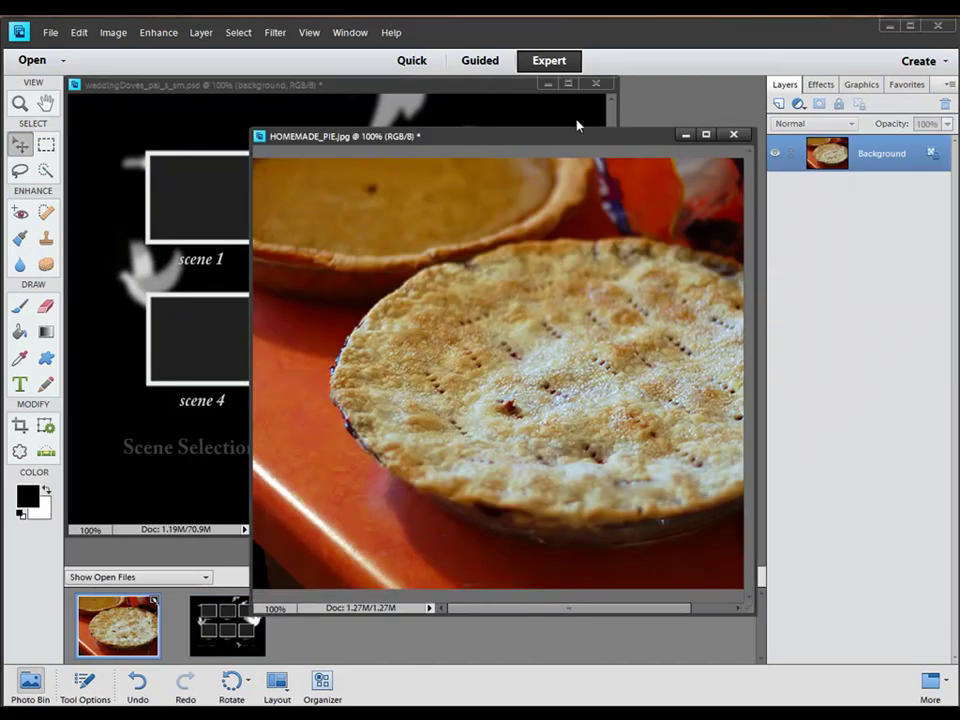
{"action": "left_click", "coordinate": [112, 32]}
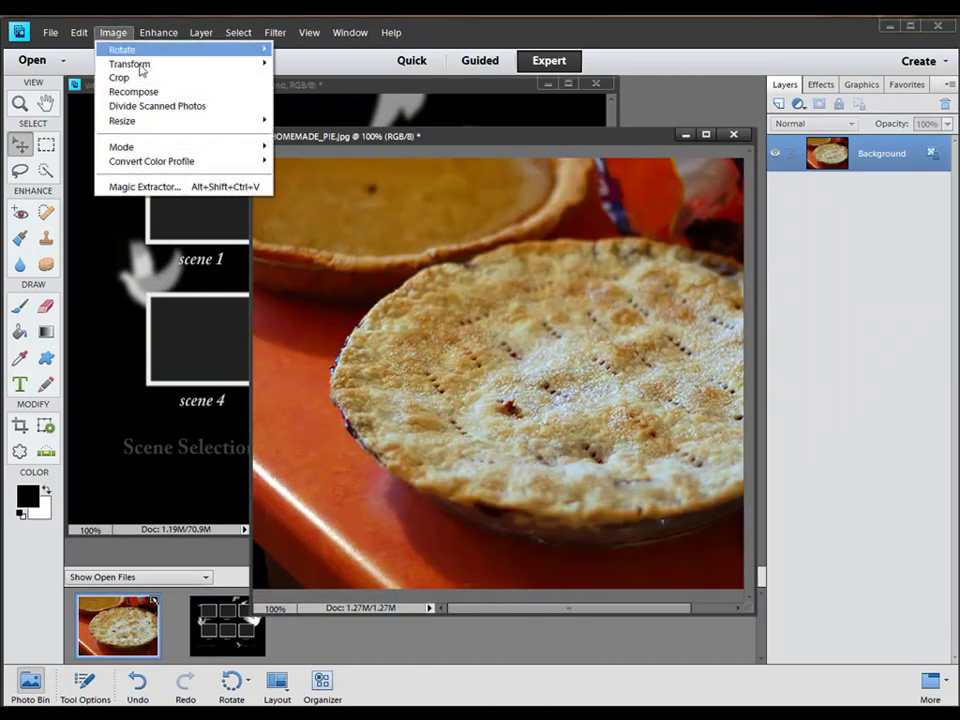
{"action": "mouse_move", "coordinate": [138, 121]}
{"action": "left_click", "coordinate": [300, 120]}
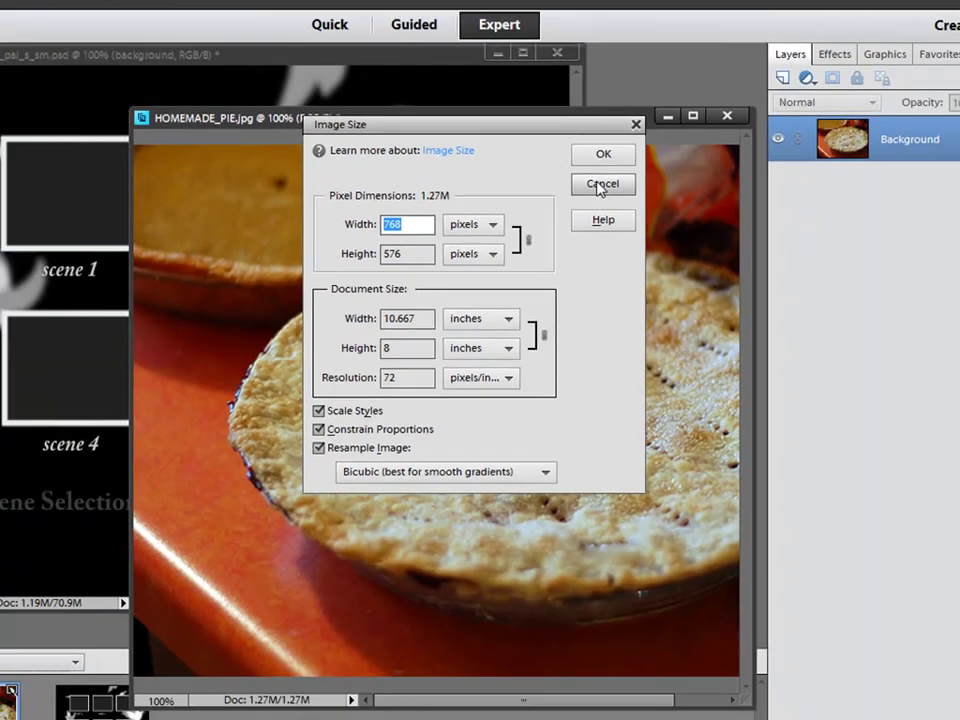
{"action": "left_click", "coordinate": [564, 178]}
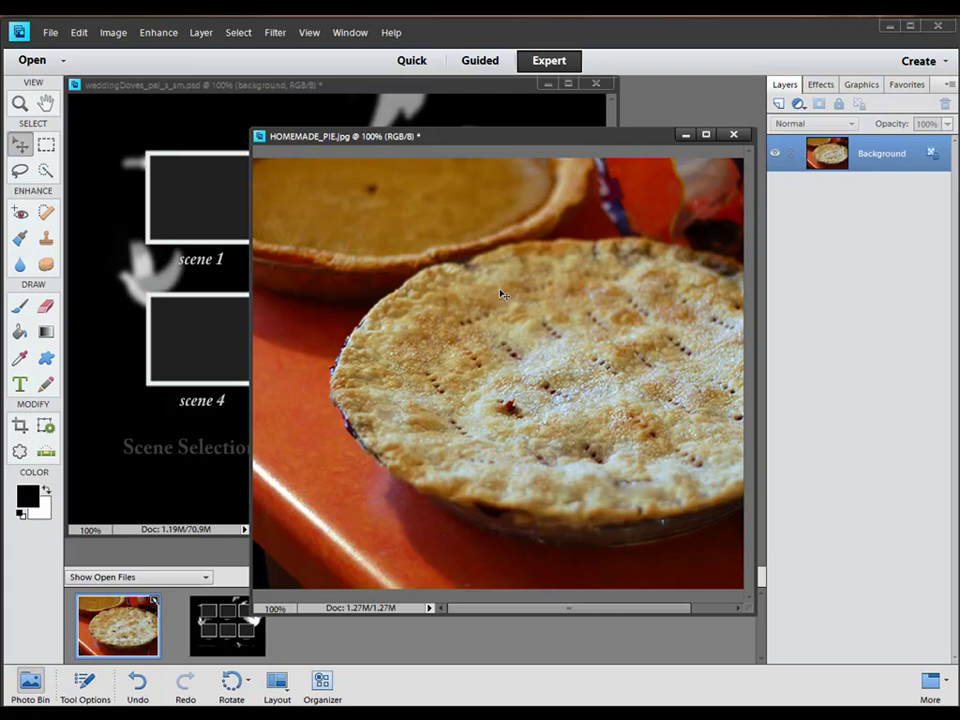
Drag a trial copy of the pie into the doves template, then undo it
{"action": "left_click", "coordinate": [20, 147]}
{"action": "left_click_drag", "start_coordinate": [609, 328], "coordinate": [200, 285]}
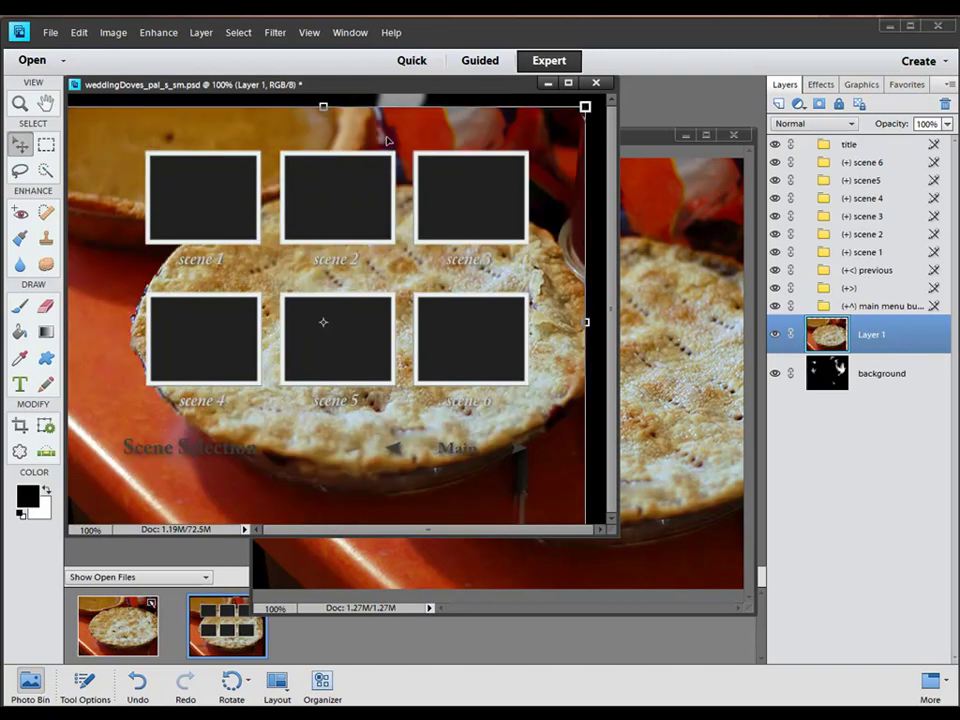
{"action": "key", "text": "ctrl+z"}
{"action": "key", "text": "ctrl+z"}
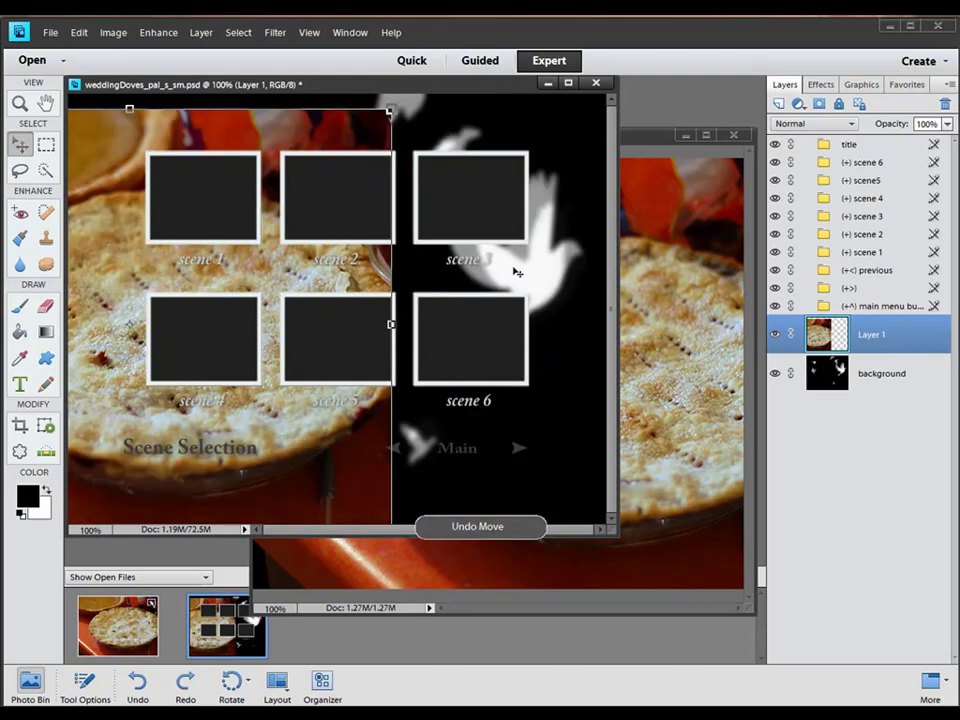
Switch to the tabbed document layout and select the entire HOMEMADE_PIE photo
{"action": "left_click", "coordinate": [696, 214]}
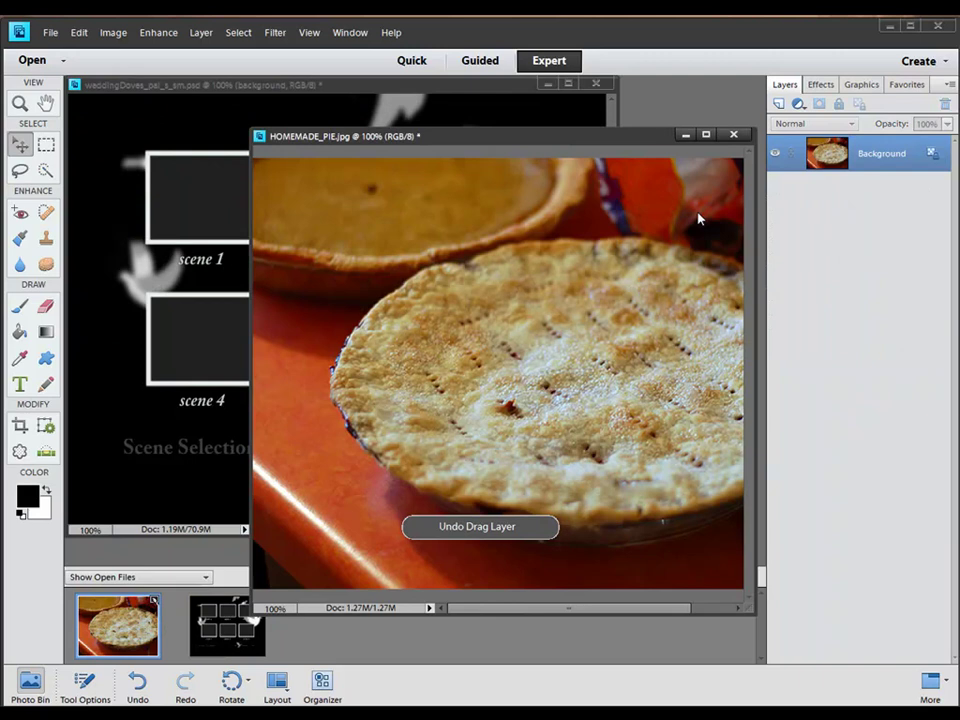
{"action": "left_click", "coordinate": [281, 688]}
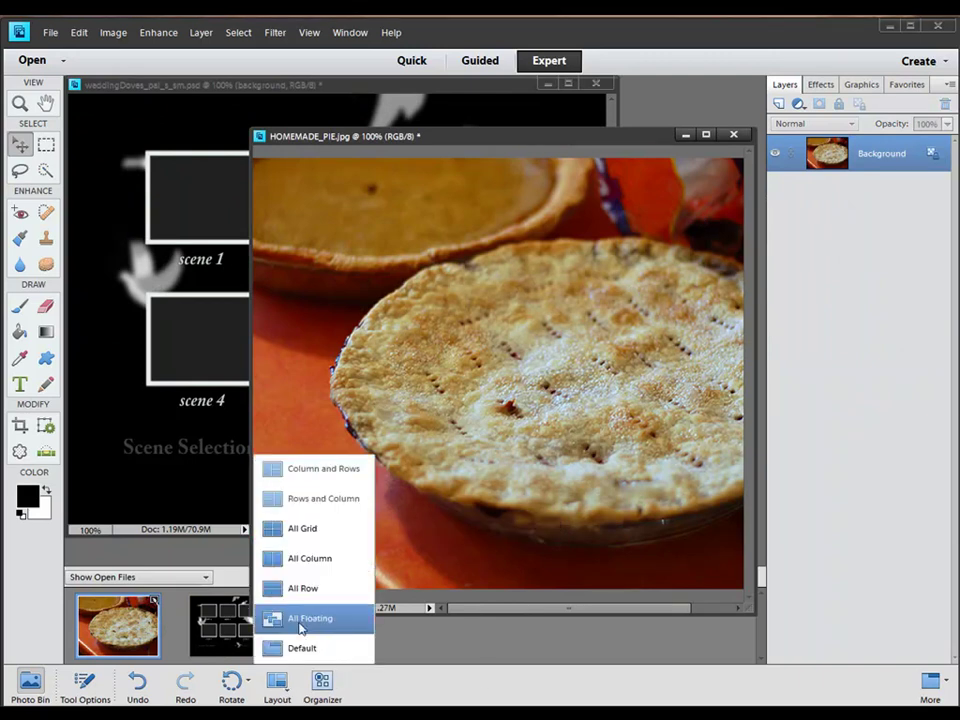
{"action": "left_click", "coordinate": [300, 646]}
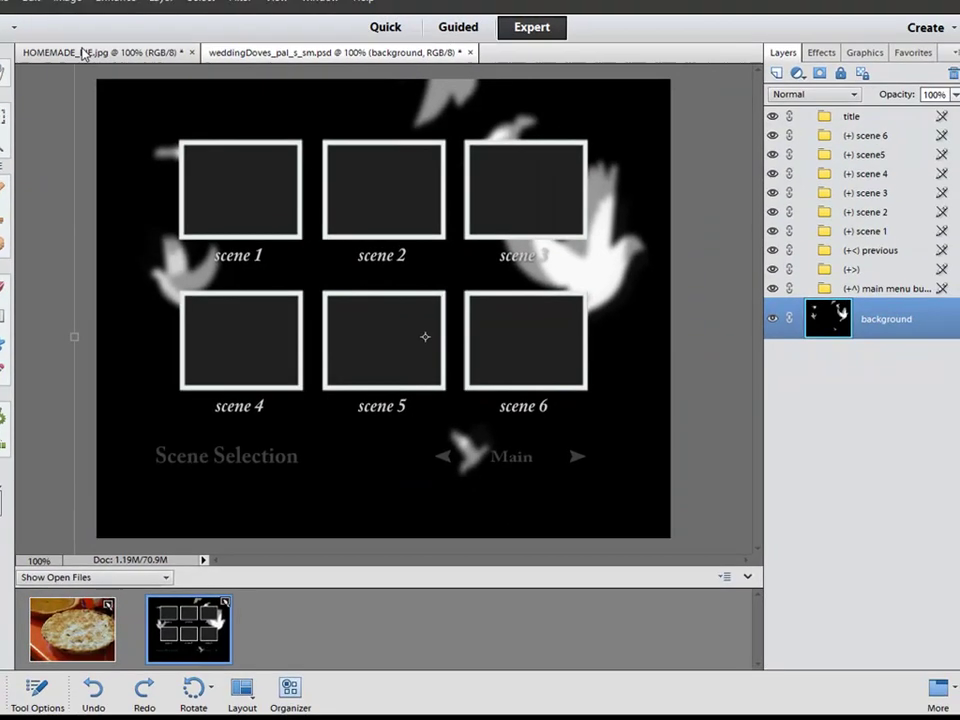
{"action": "left_click", "coordinate": [158, 70]}
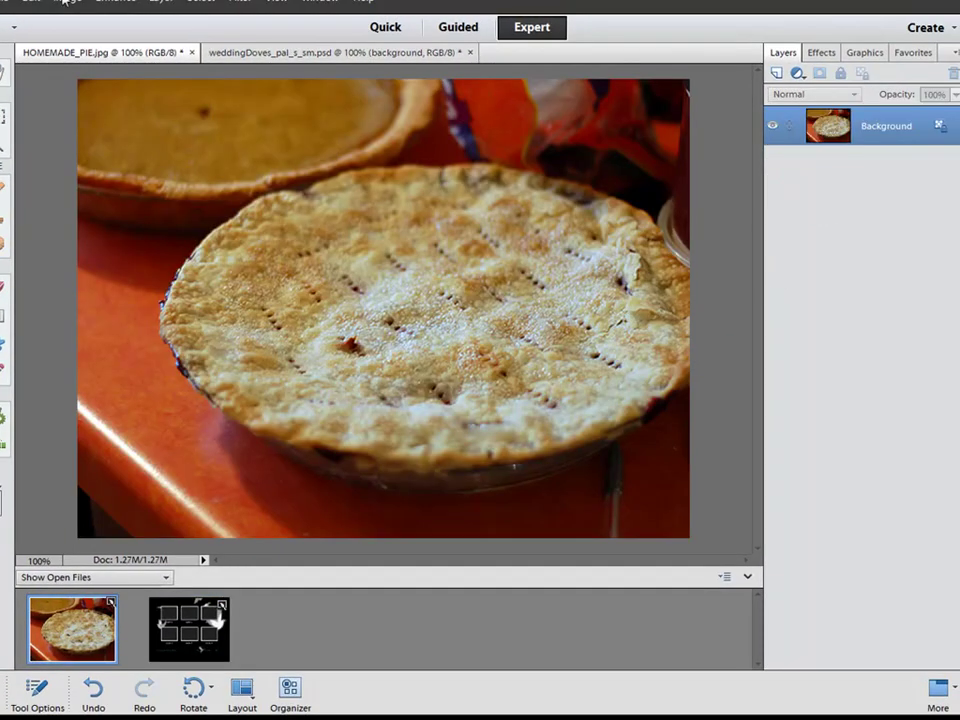
{"action": "right_click", "coordinate": [841, 127]}
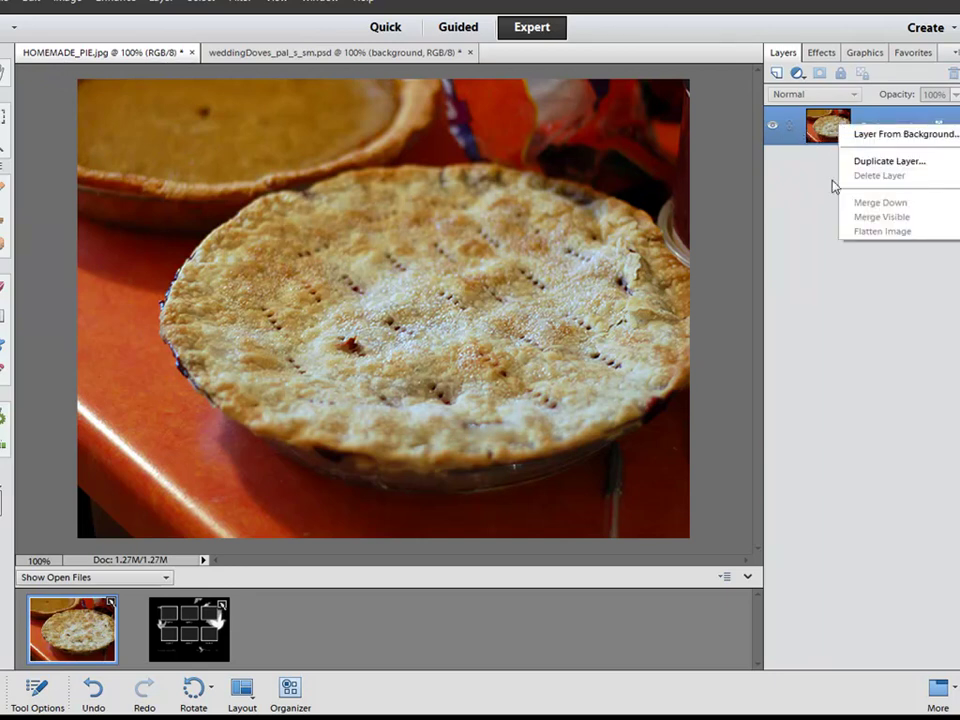
{"action": "left_click", "coordinate": [621, 135]}
{"action": "key", "text": "ctrl+a"}
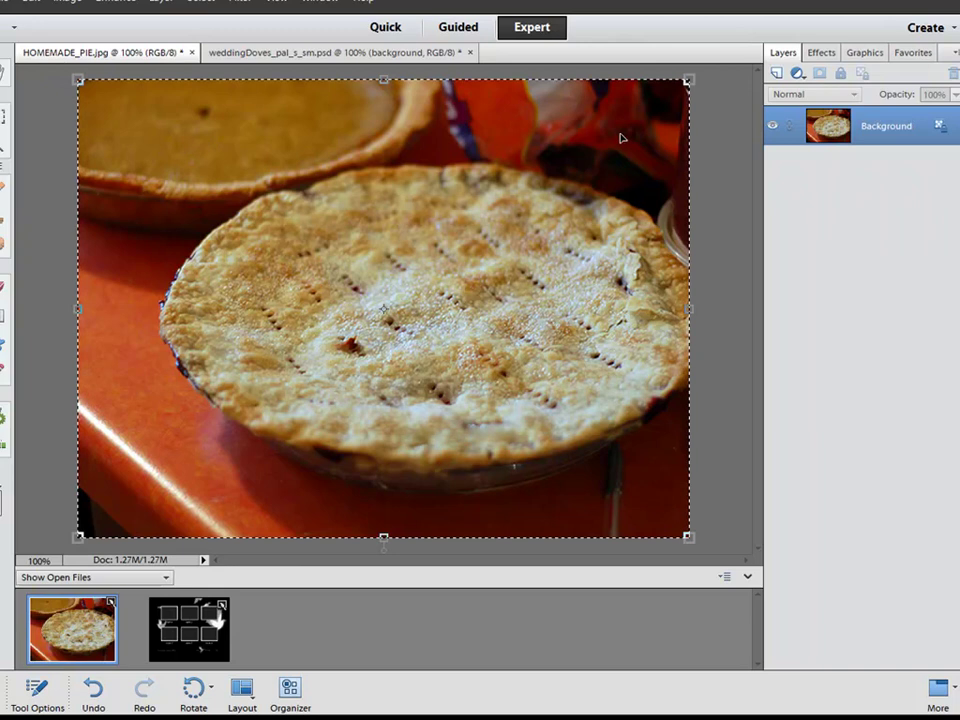
Paste the pie into weddingDoves as a new layer and stretch it over the canvas
{"action": "left_click", "coordinate": [265, 56]}
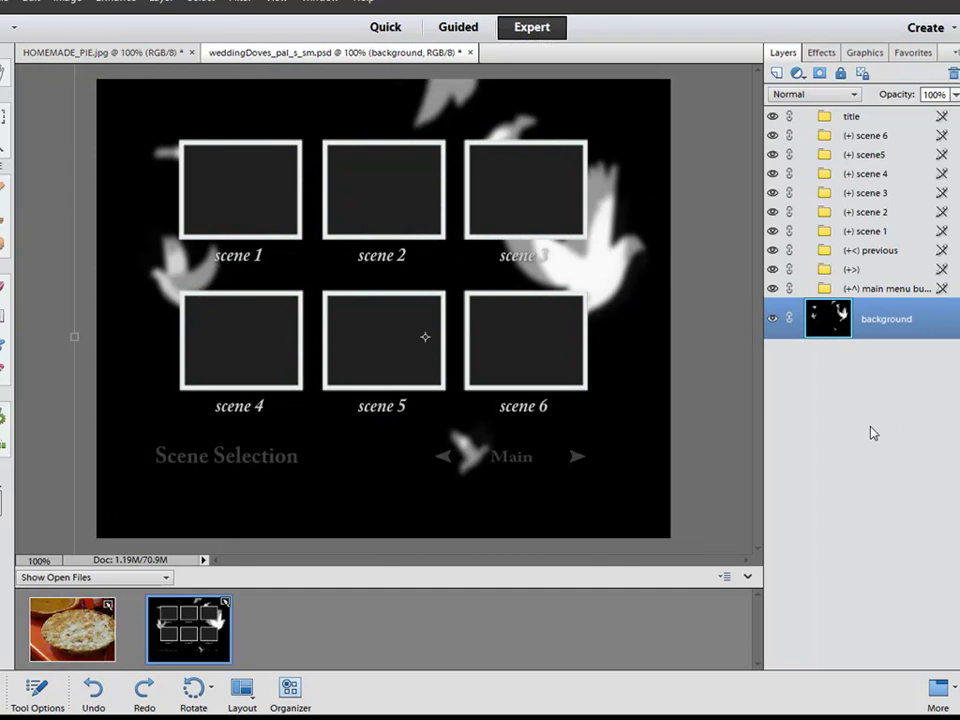
{"action": "key", "text": "ctrl+v"}
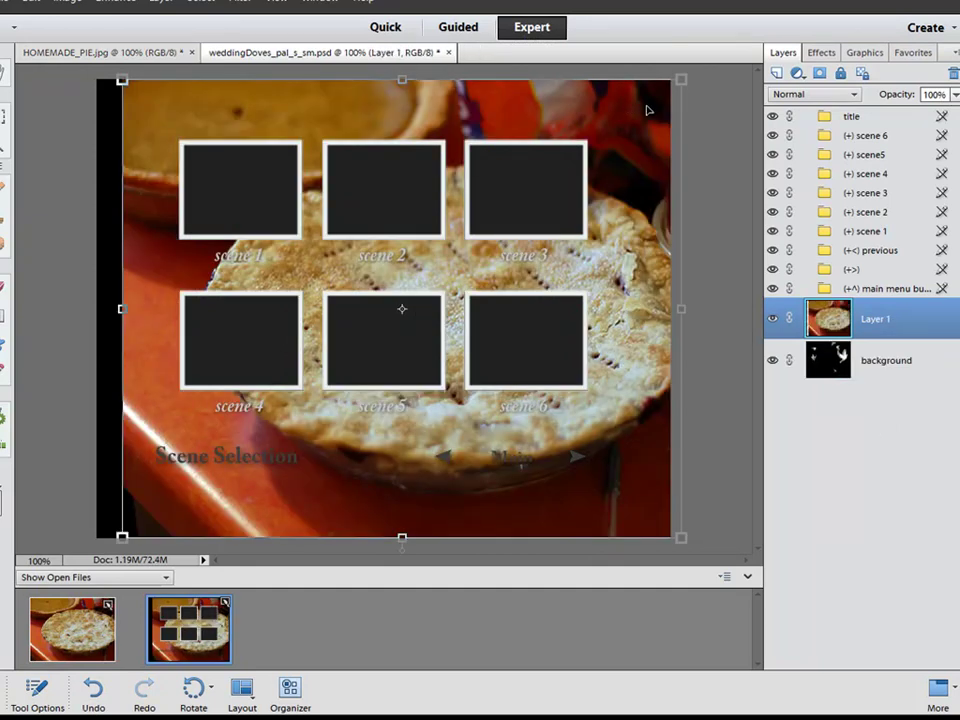
{"action": "left_click_drag", "start_coordinate": [649, 111], "coordinate": [640, 117]}
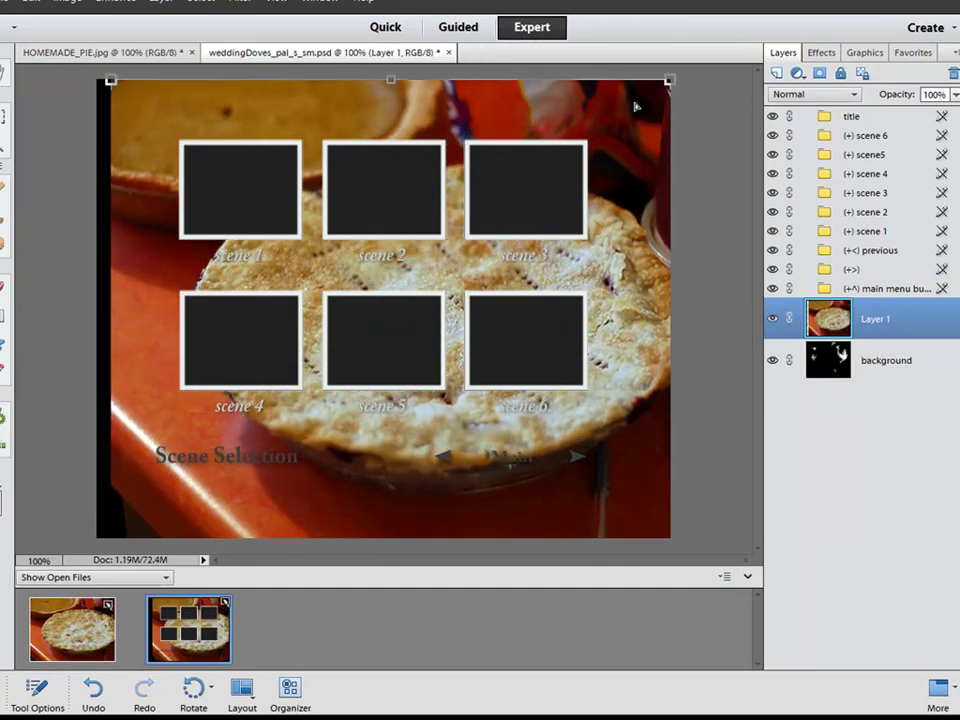
{"action": "left_click_drag", "start_coordinate": [112, 540], "coordinate": [92, 548]}
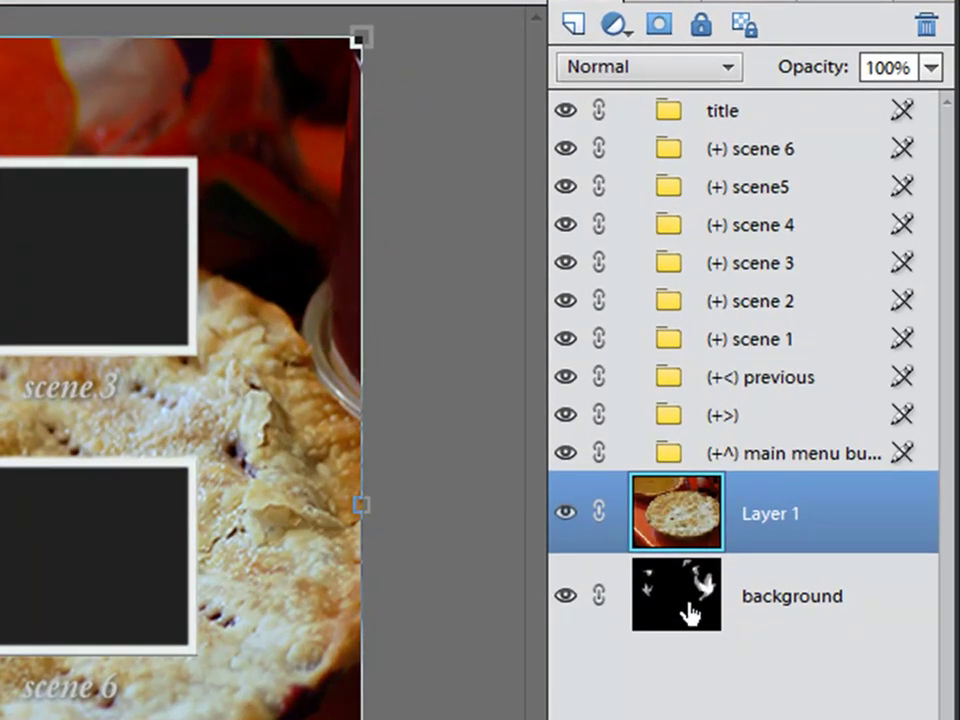
Delete the old doves background layer
{"action": "left_click", "coordinate": [692, 620]}
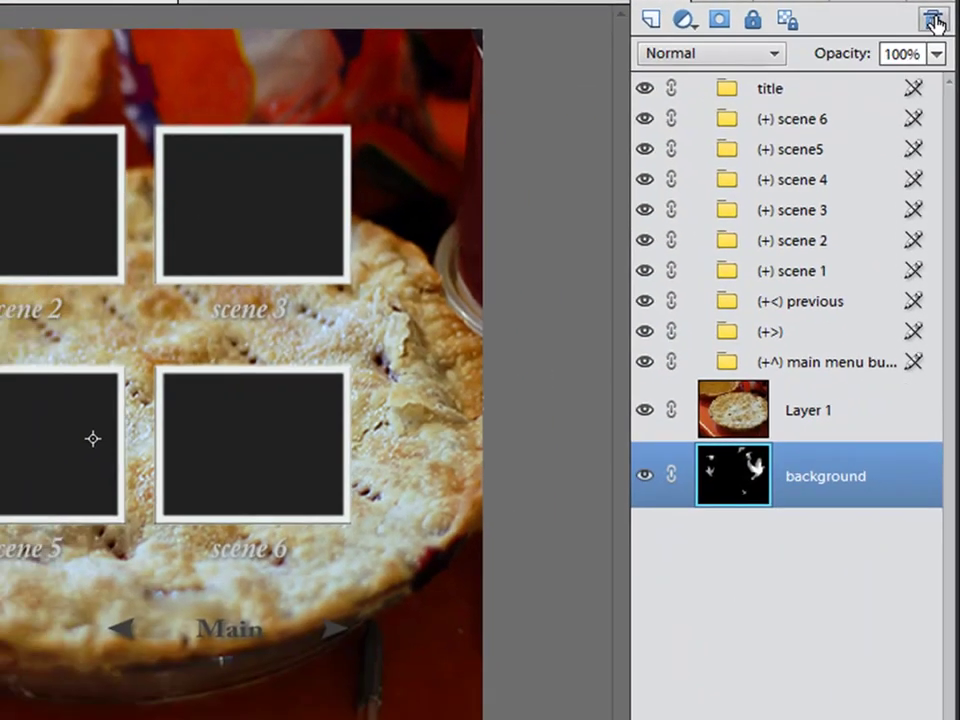
{"action": "left_click", "coordinate": [928, 22]}
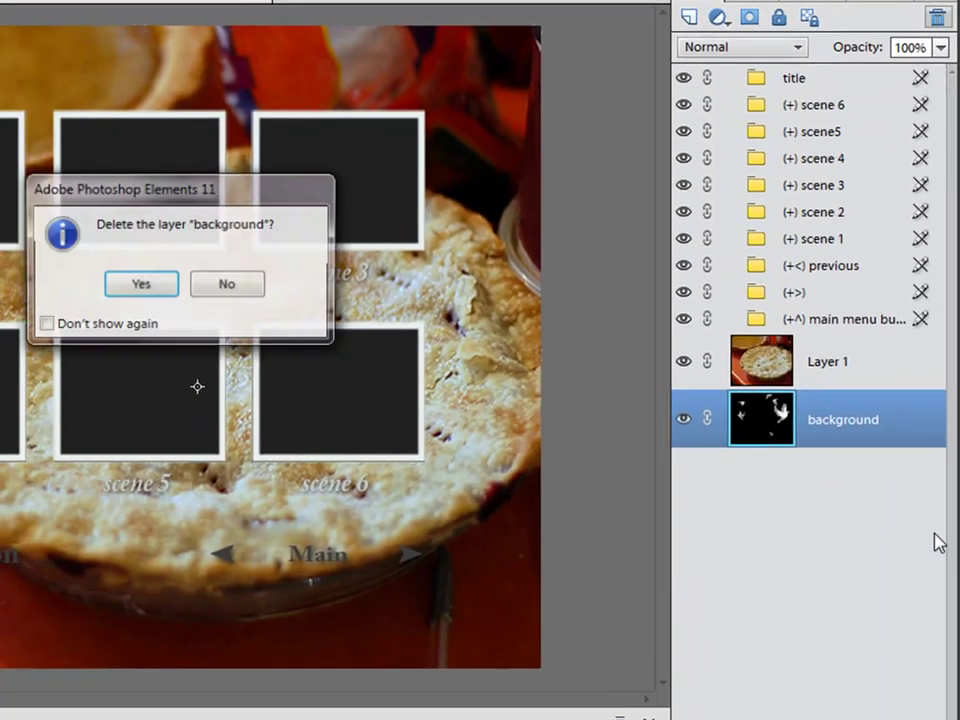
{"action": "left_click", "coordinate": [141, 287]}
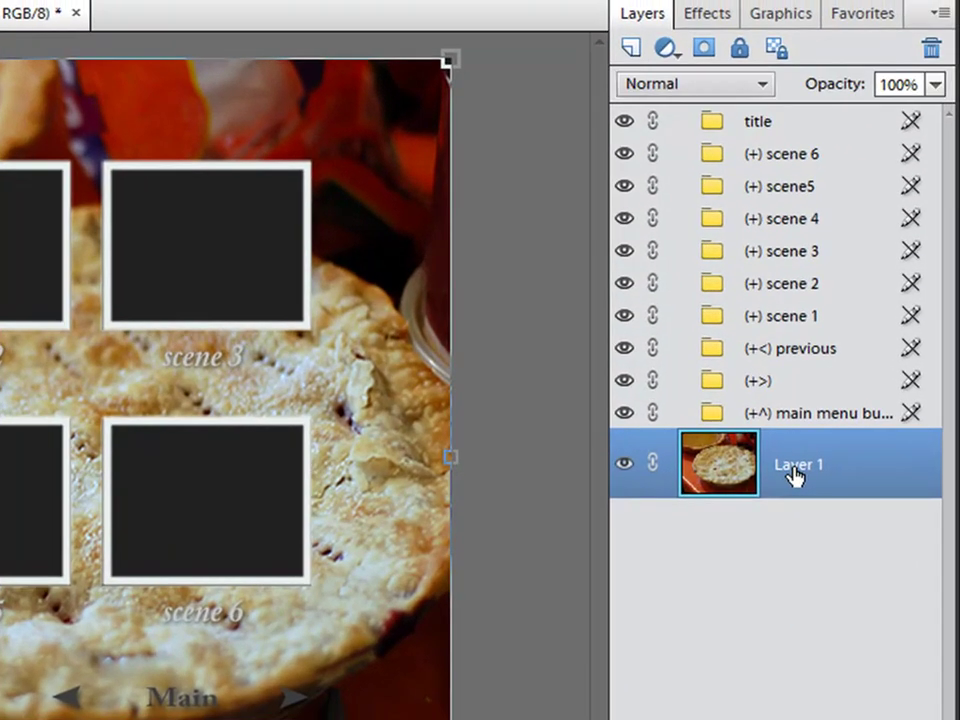
Rename the pie photo layer to 'Background'
{"action": "double_click", "coordinate": [793, 476]}
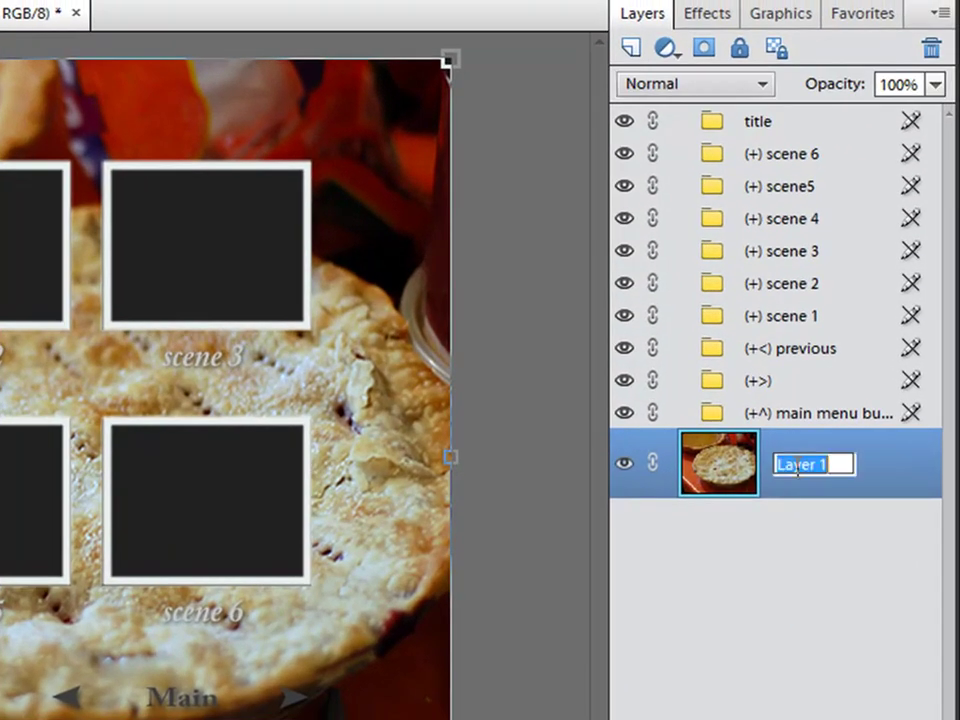
{"action": "type", "text": "Background"}
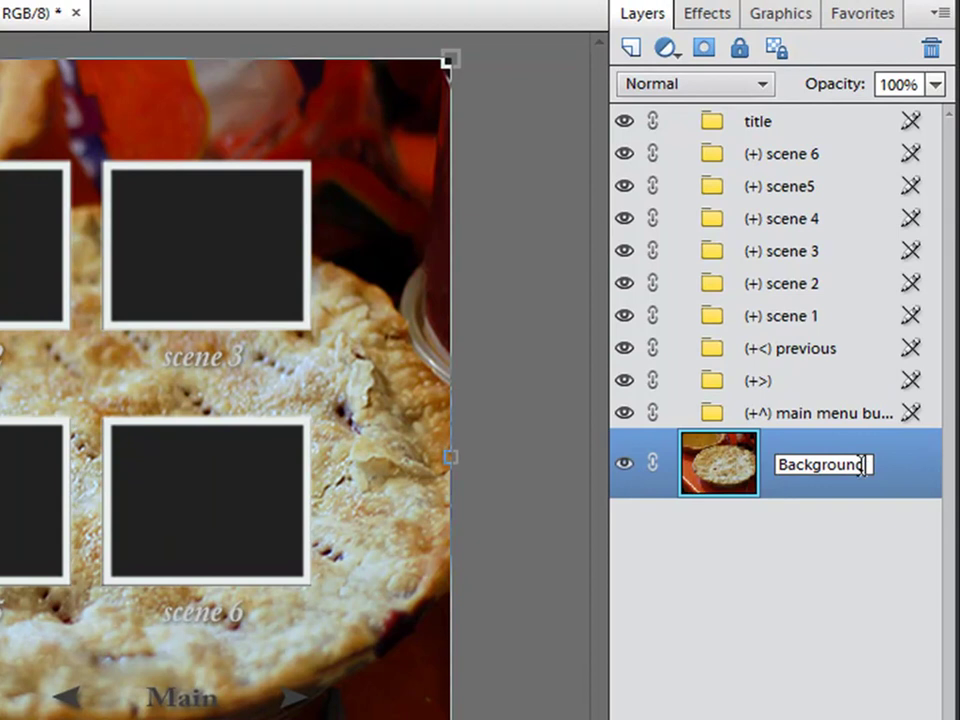
{"action": "key", "text": "Return"}
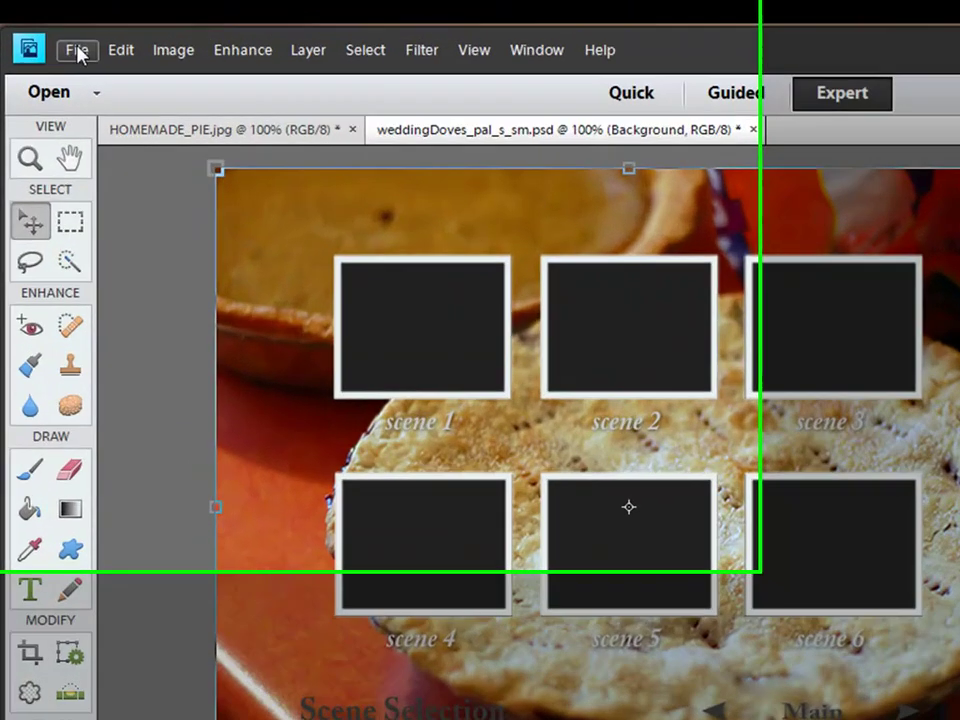
Save As ApplePie_pal_s_sm.psd in the All_Lang > General > Apple Pie folder
{"action": "left_click", "coordinate": [50, 32]}
{"action": "left_click", "coordinate": [200, 341]}
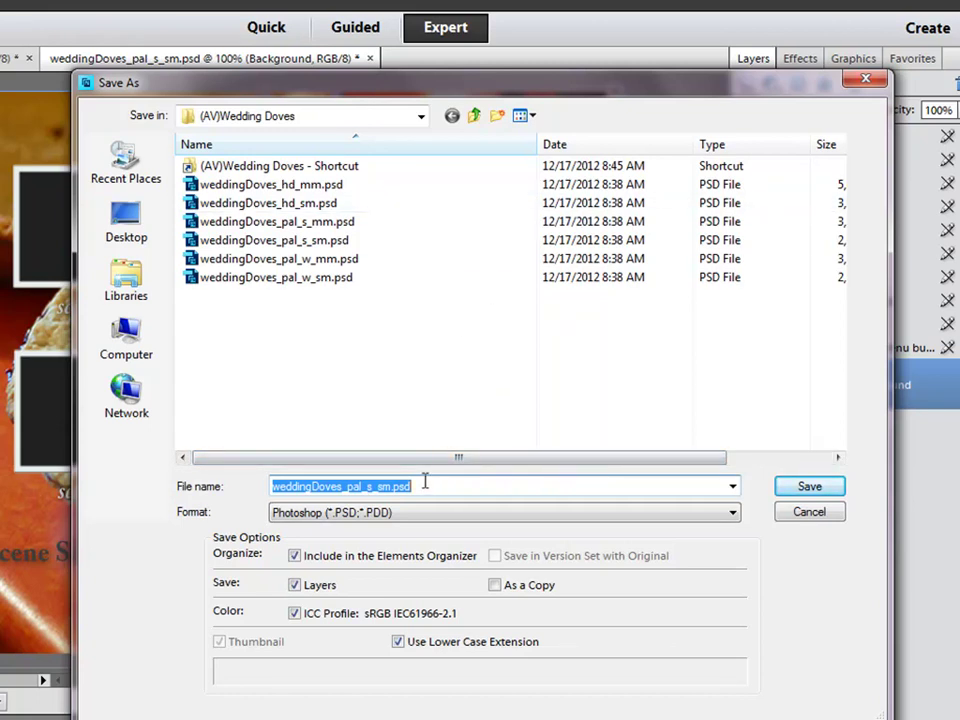
{"action": "left_click", "coordinate": [474, 116]}
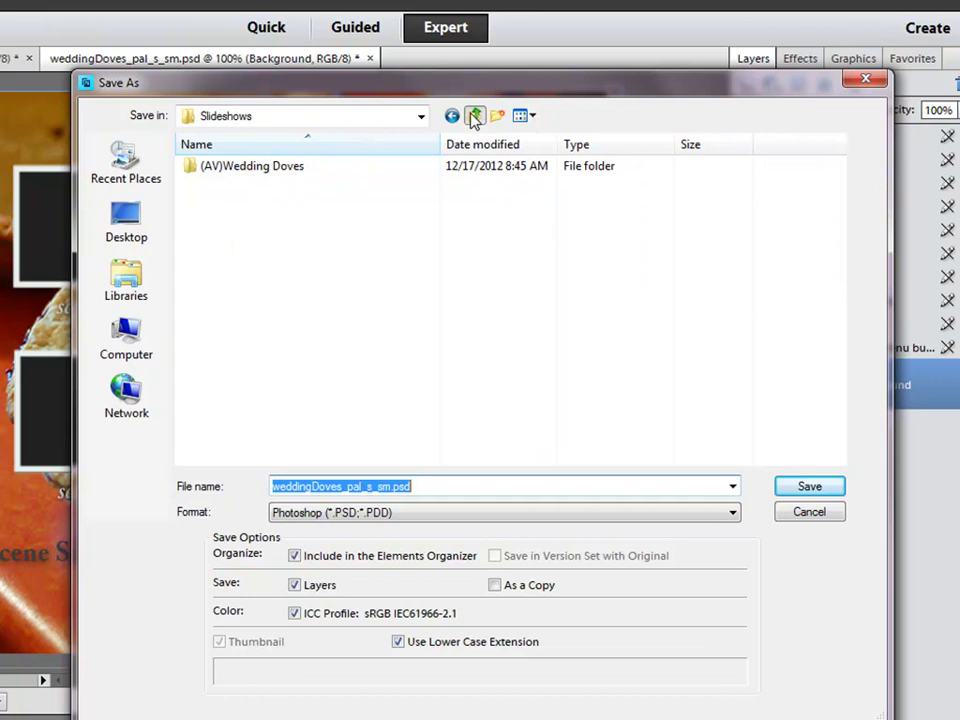
{"action": "left_click", "coordinate": [474, 116]}
{"action": "double_click", "coordinate": [222, 186]}
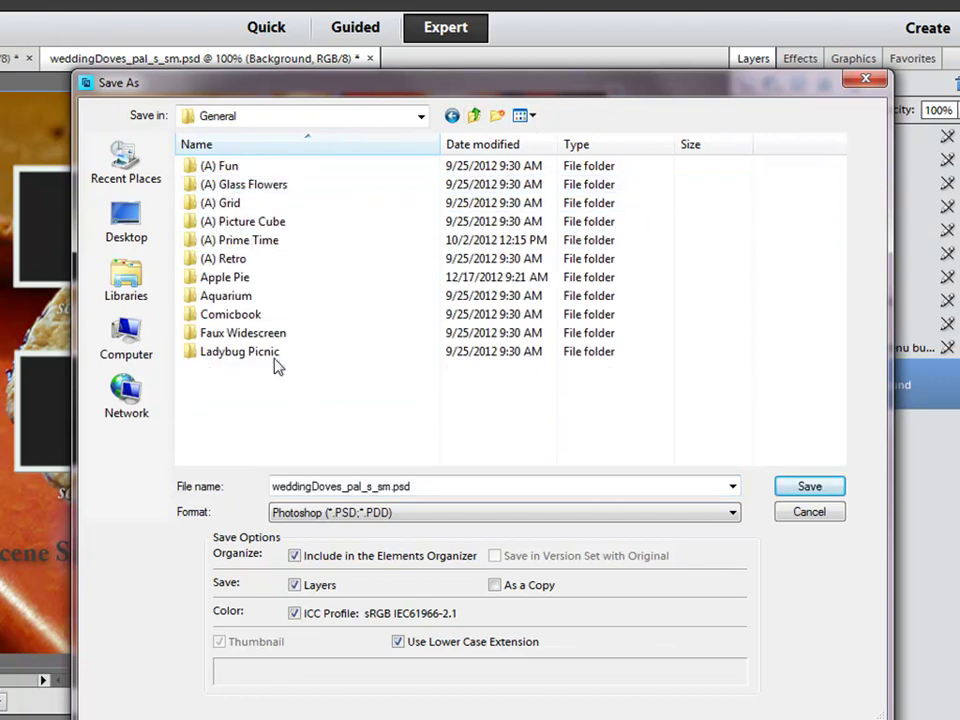
{"action": "double_click", "coordinate": [238, 281]}
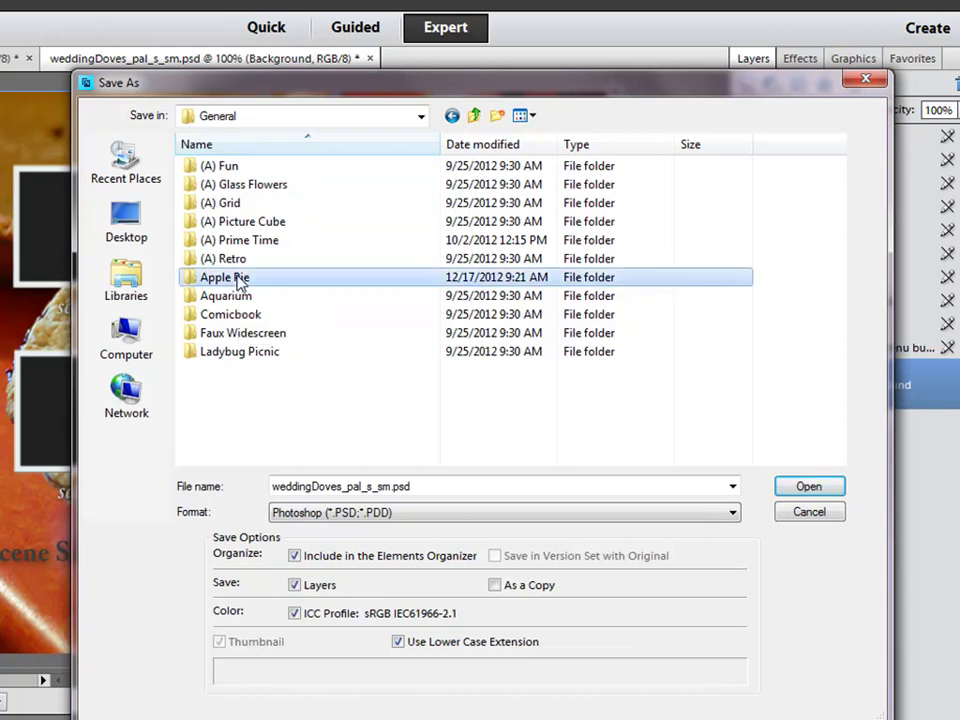
{"action": "left_click", "coordinate": [340, 488]}
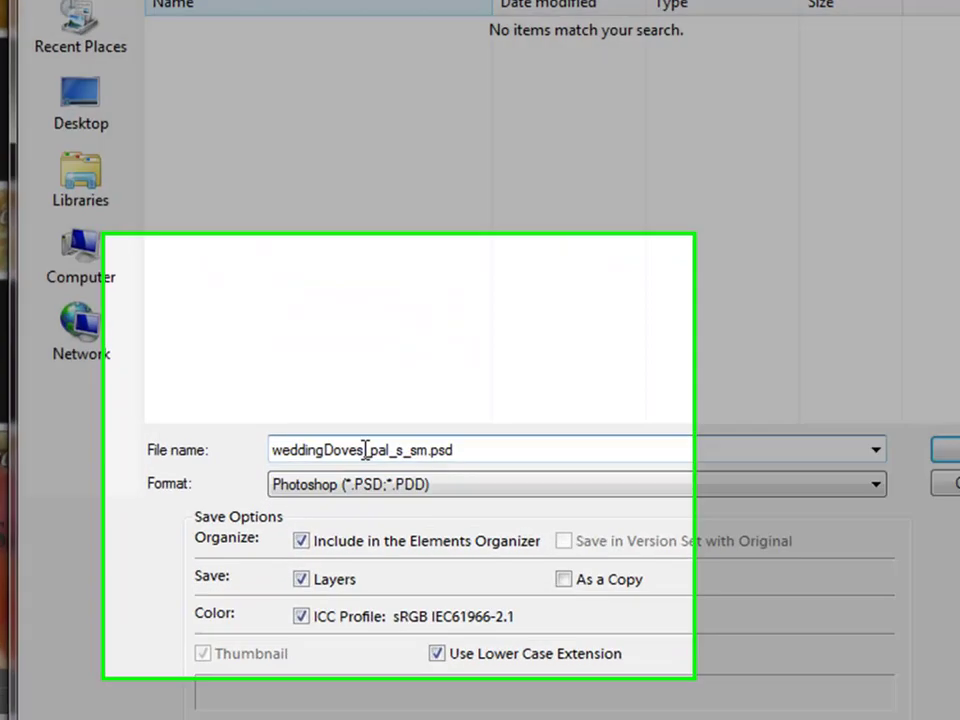
{"action": "double_click", "coordinate": [345, 486]}
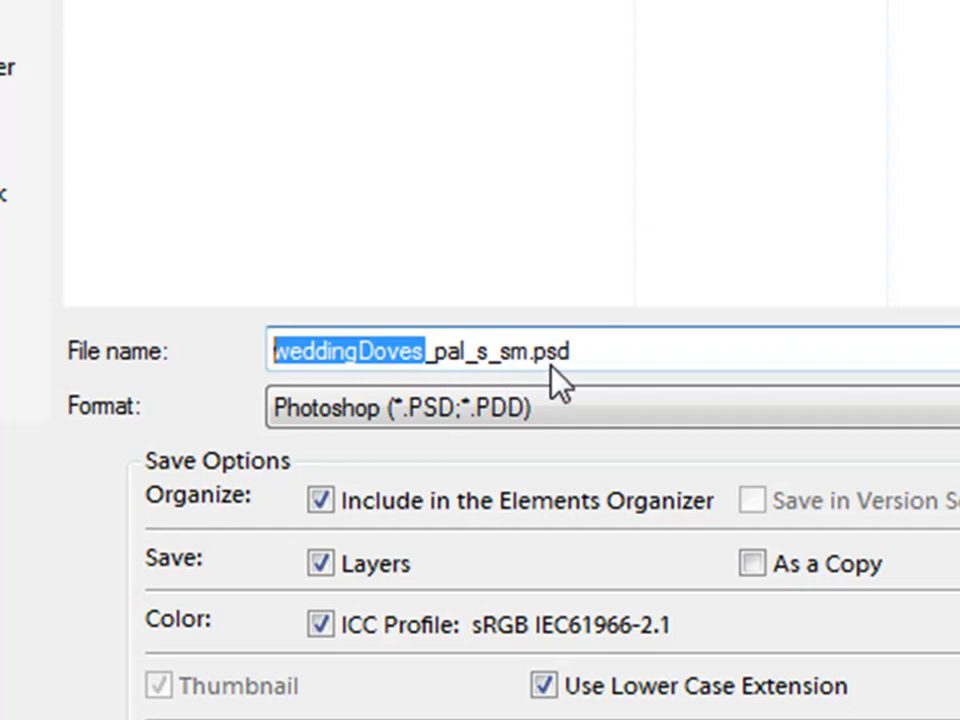
{"action": "type", "text": "ApplePie"}
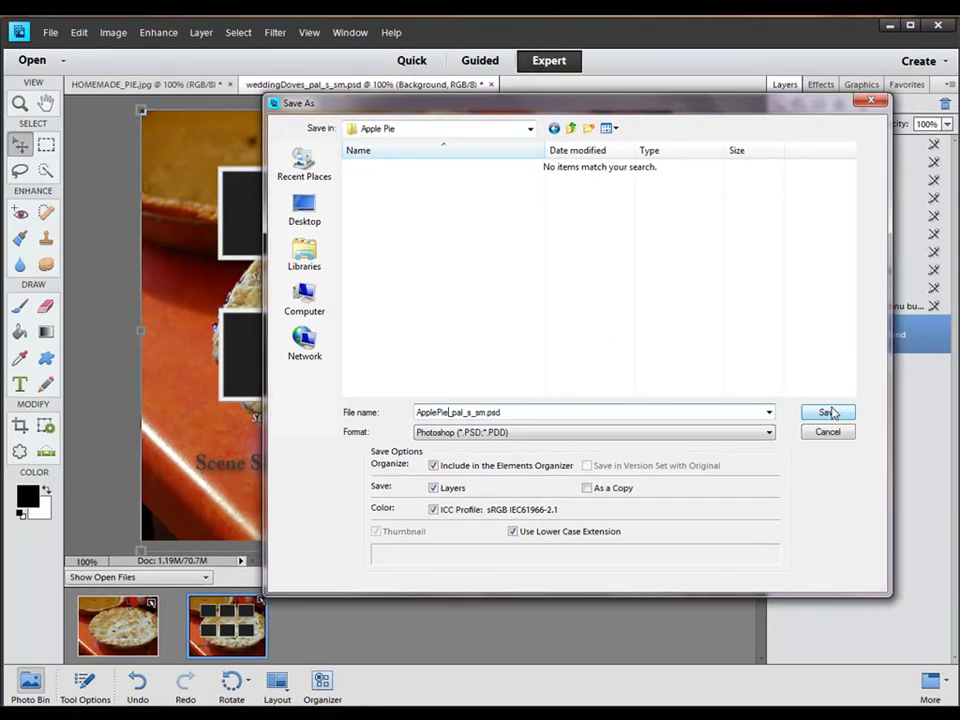
{"action": "left_click", "coordinate": [875, 407]}
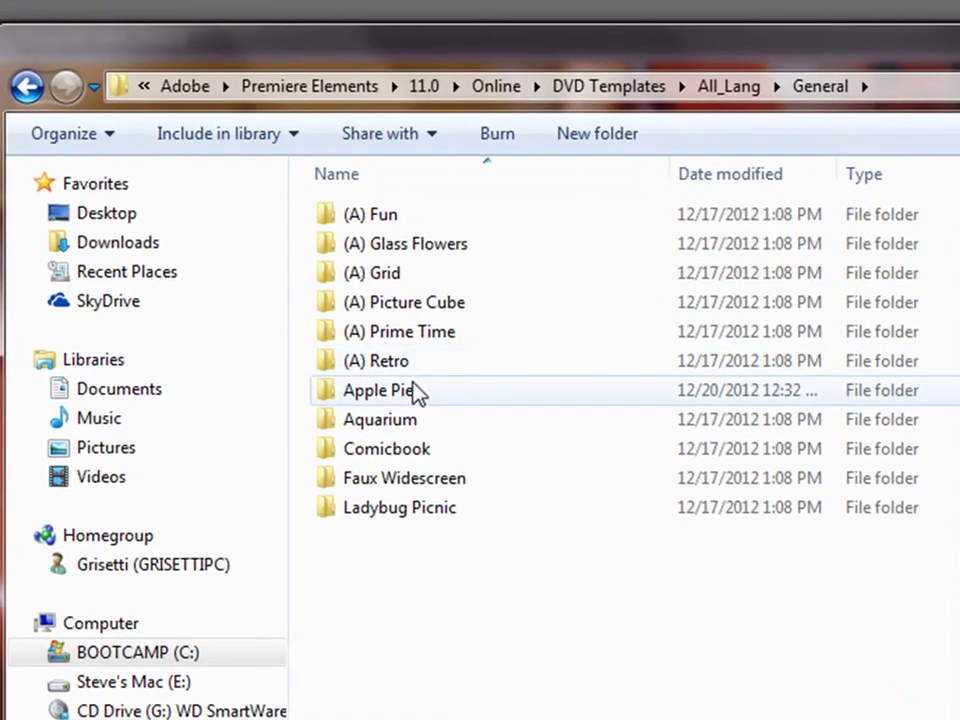
Open the Apple Pie folder in the General templates folder
{"action": "double_click", "coordinate": [410, 397]}
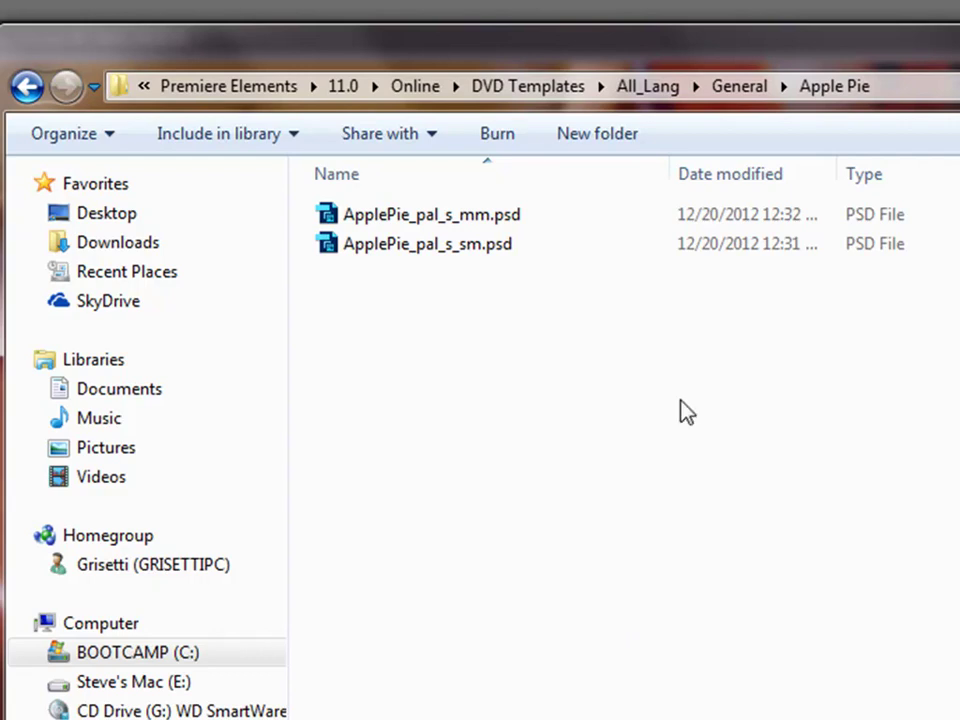
Copy Downloaded.txt from the Slideshows > (AV)Wedding Doves folder
{"action": "left_click", "coordinate": [645, 88]}
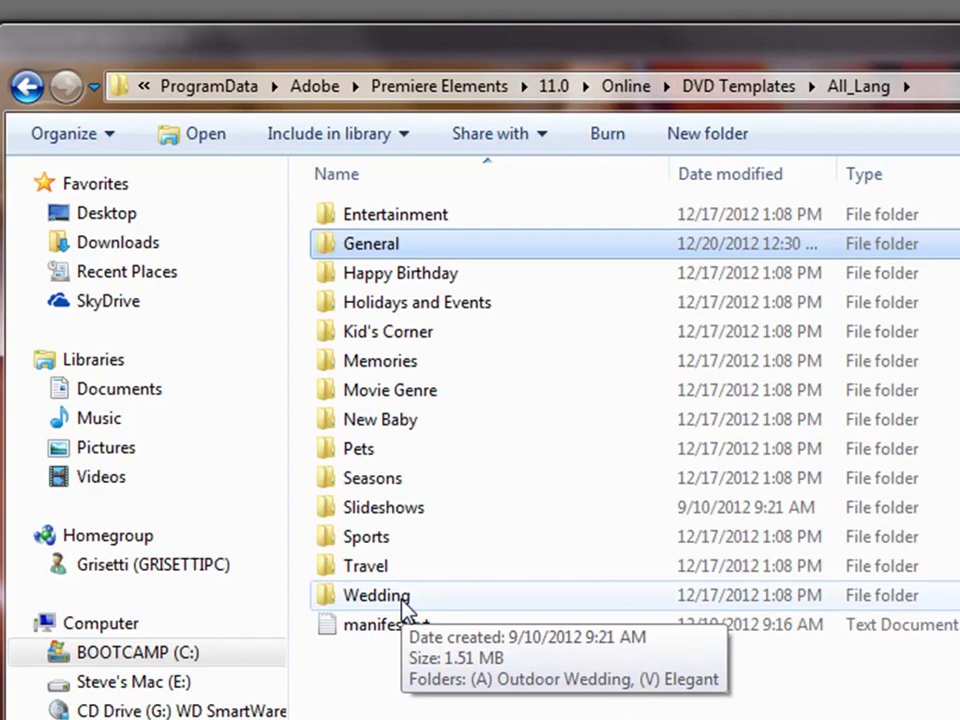
{"action": "double_click", "coordinate": [410, 510]}
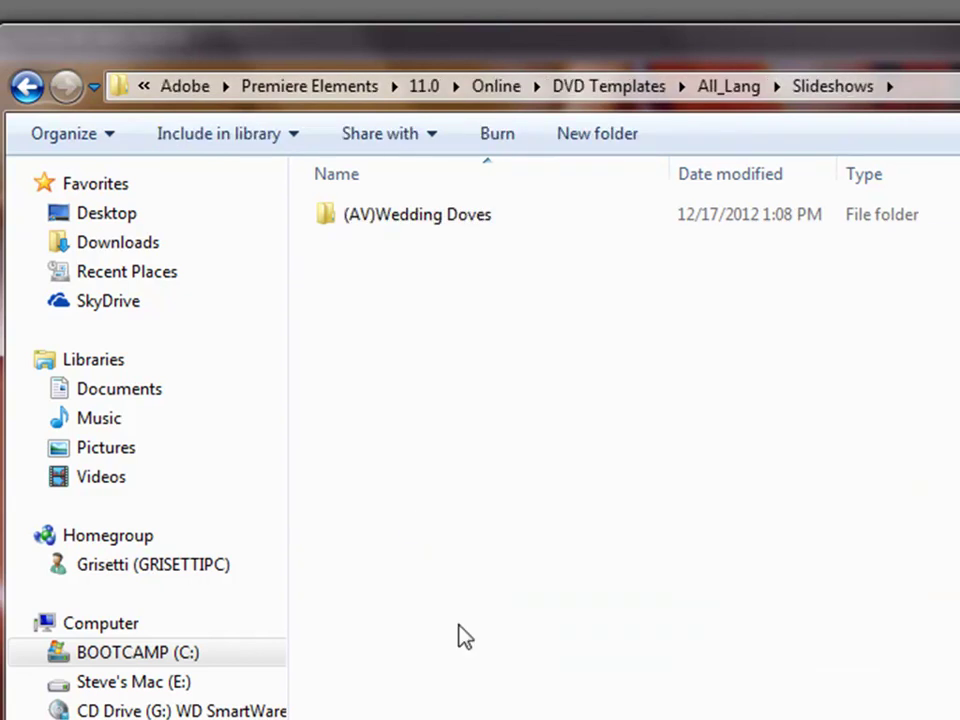
{"action": "double_click", "coordinate": [418, 218]}
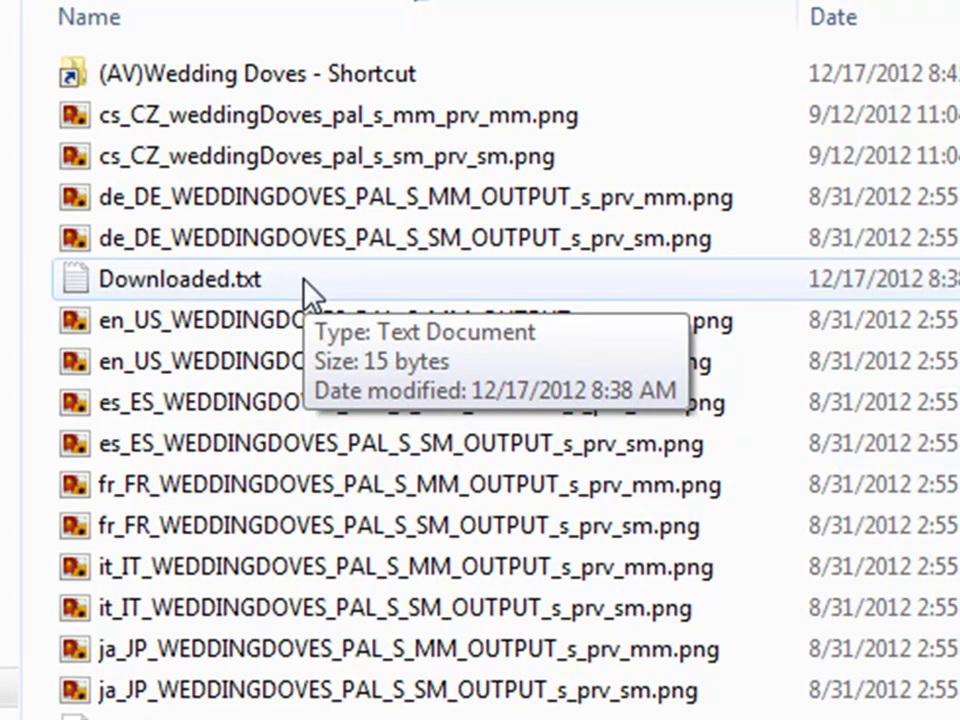
{"action": "right_click", "coordinate": [305, 288]}
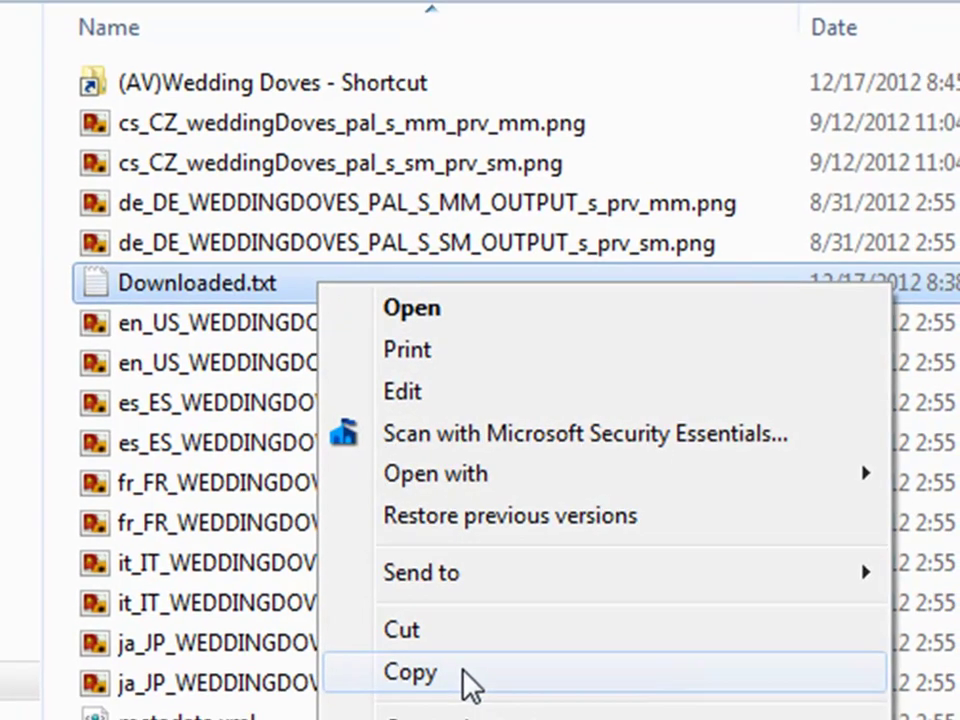
{"action": "left_click", "coordinate": [430, 680]}
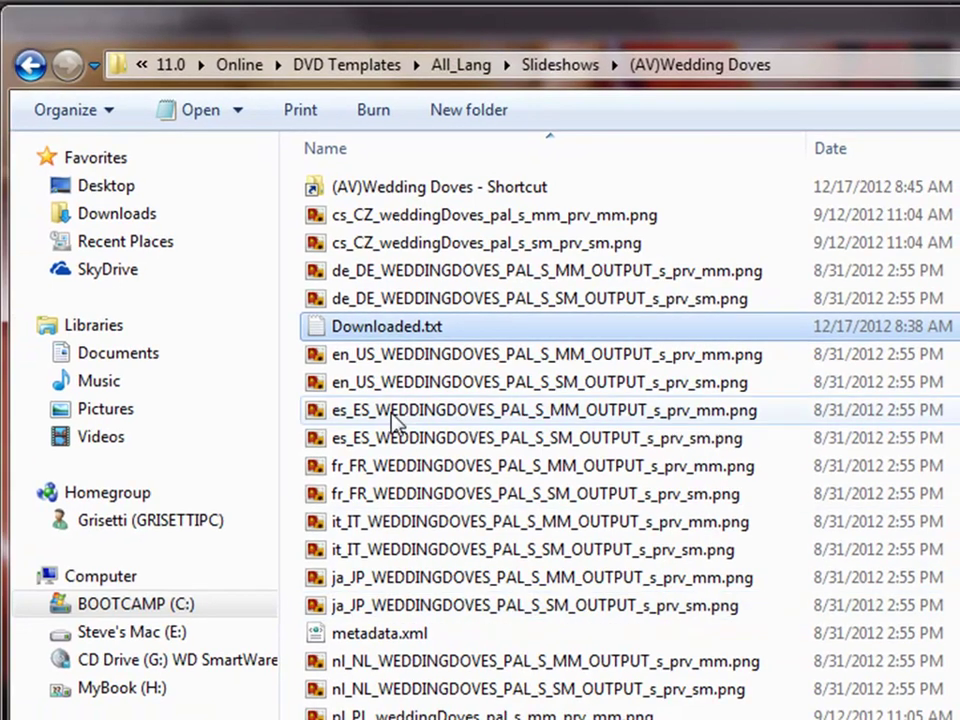
Paste Downloaded.txt into the General > Apple Pie folder
{"action": "left_click", "coordinate": [470, 66]}
{"action": "double_click", "coordinate": [365, 216]}
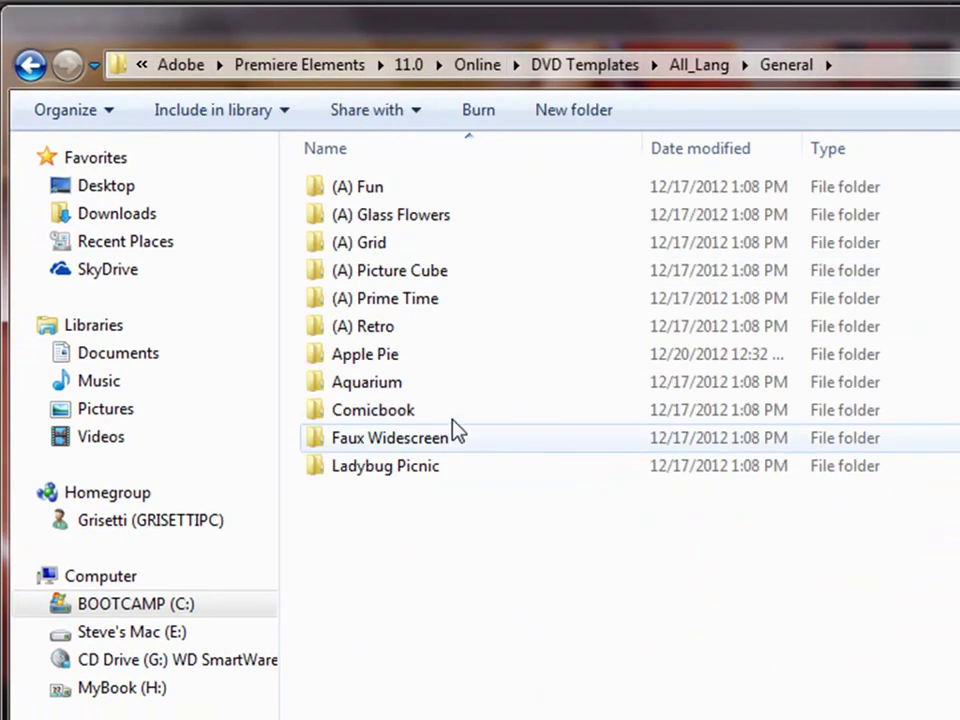
{"action": "double_click", "coordinate": [418, 372]}
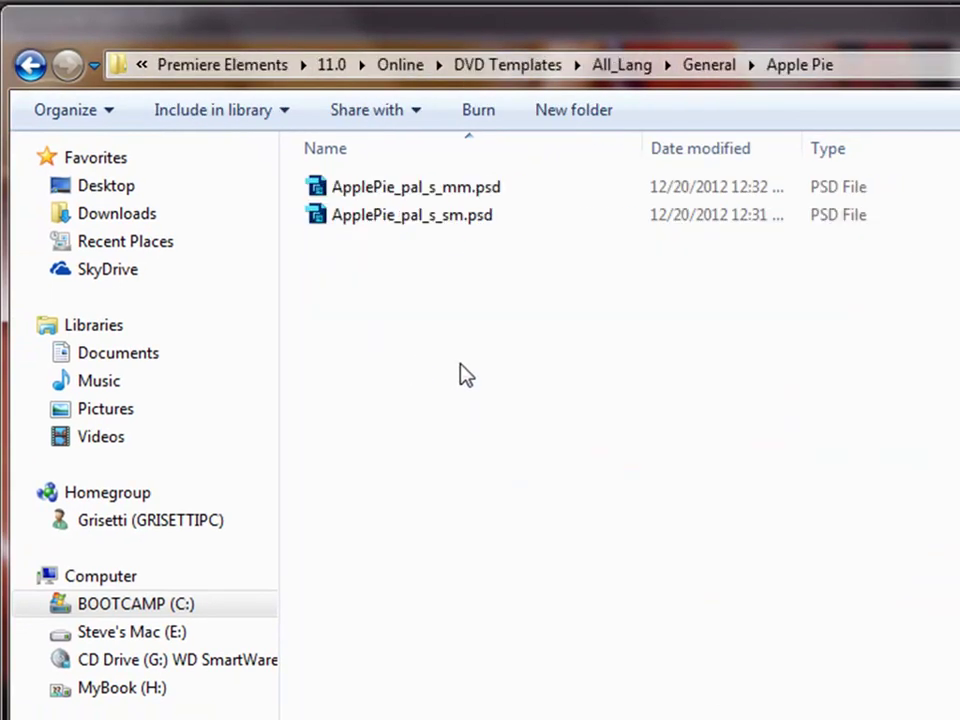
{"action": "right_click", "coordinate": [461, 365]}
{"action": "left_click", "coordinate": [564, 552]}
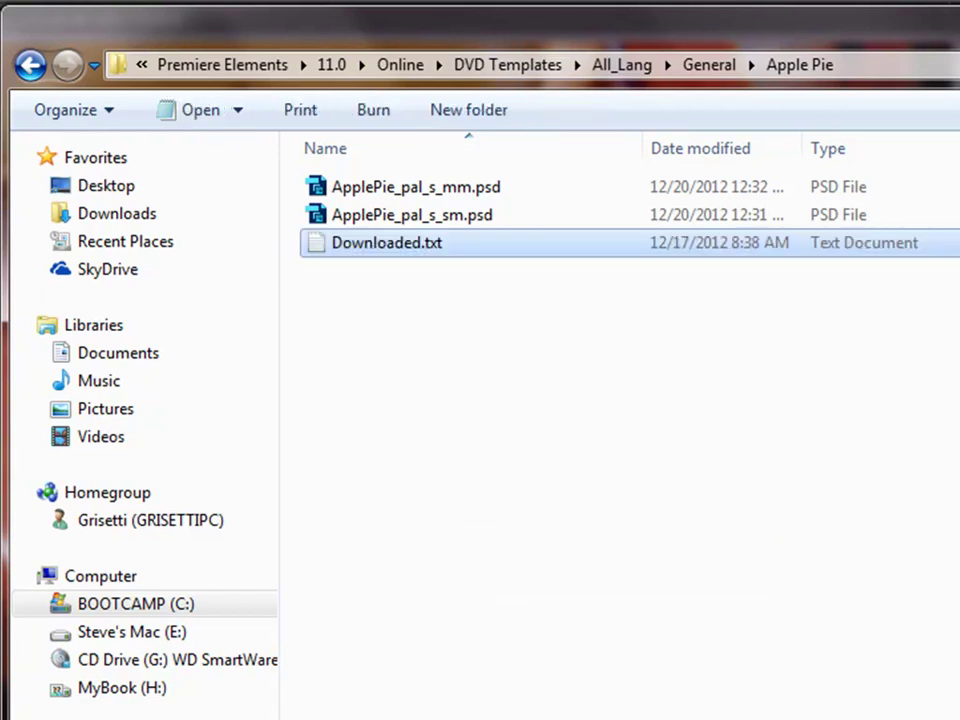